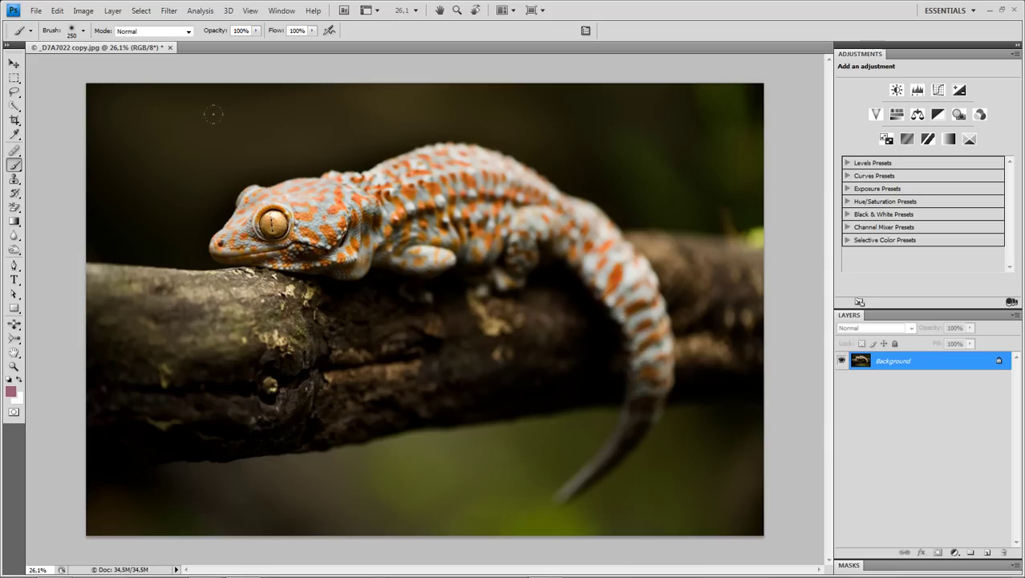
# - Add a Hue/Saturation adjustment layer above the gecko photo's Background layer
pyautogui.click(954, 552)
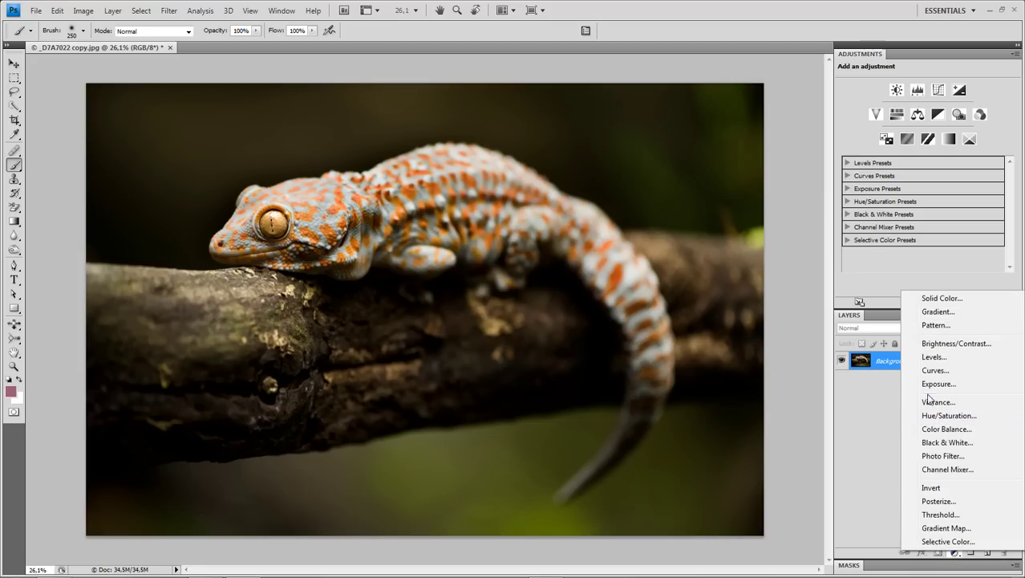
pyautogui.click(892, 120)
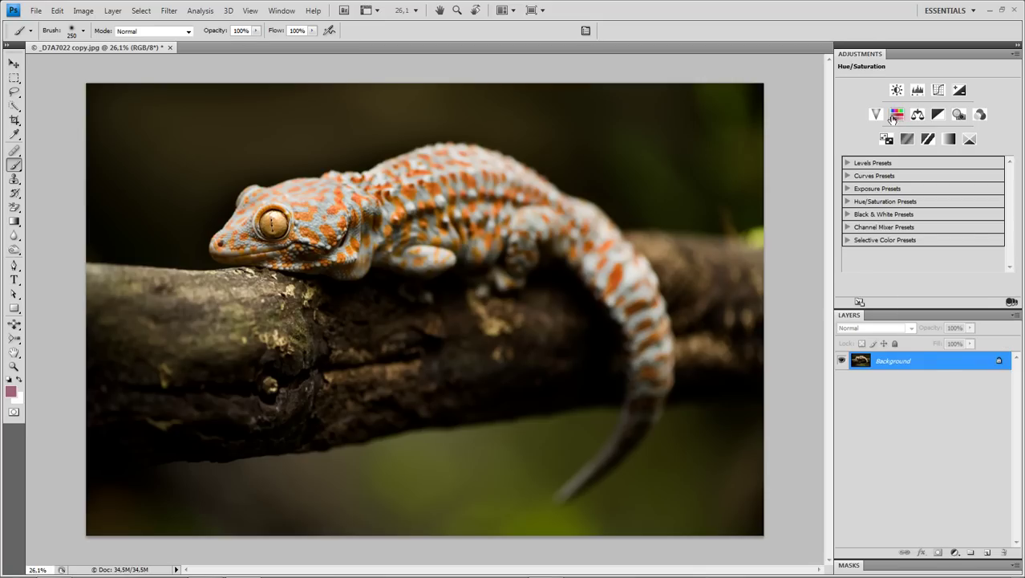
pyautogui.click(896, 116)
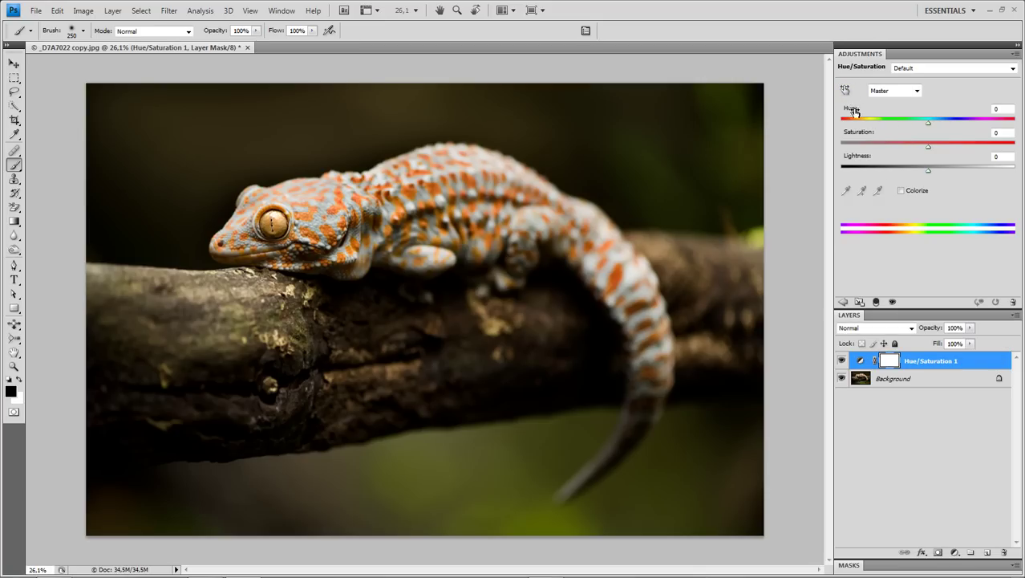
# - Target a narrowed colour range in the Hue/Saturation adjustment and drop its Saturation to -100
pyautogui.click(897, 91)
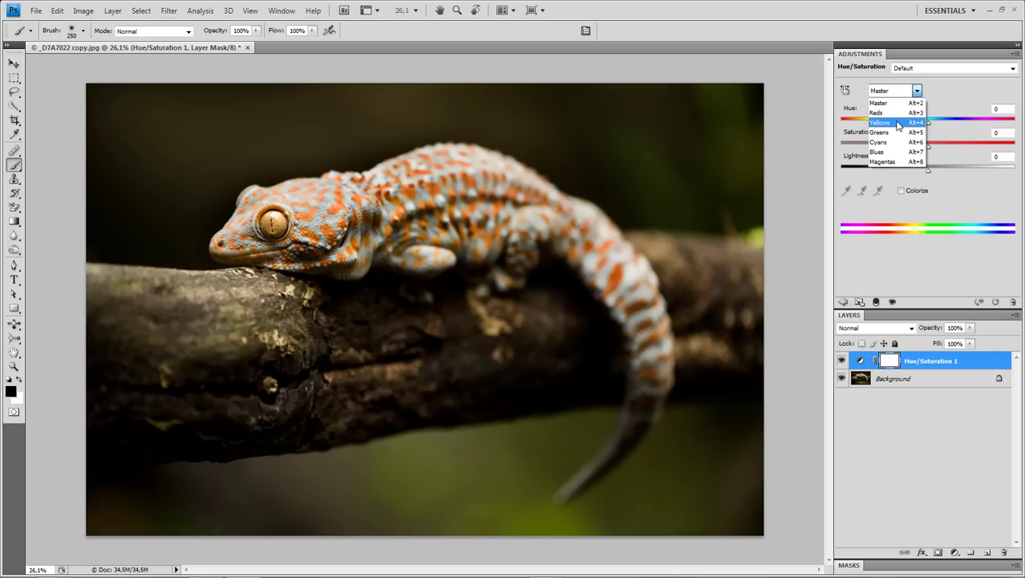
pyautogui.click(898, 123)
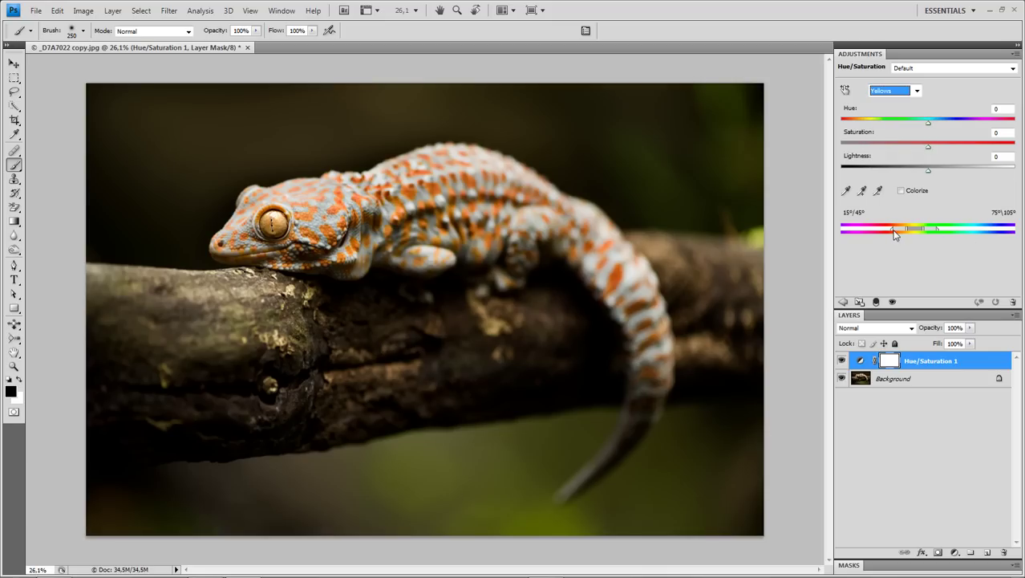
pyautogui.moveTo(895, 230); pyautogui.dragTo(947, 230)
pyautogui.click(847, 192)
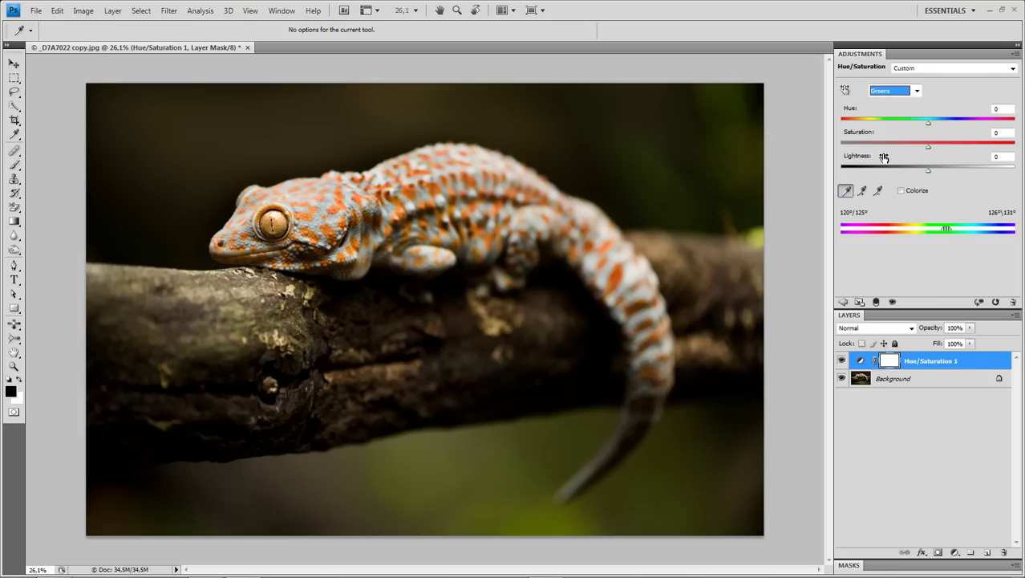
pyautogui.moveTo(929, 150); pyautogui.dragTo(842, 160)
pyautogui.click(14, 366)
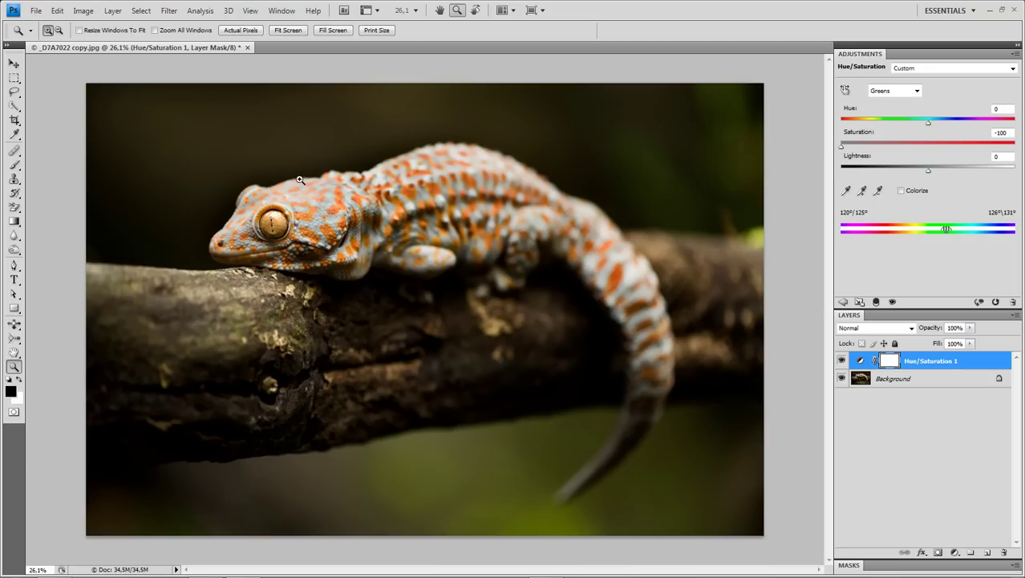
# - Zoom into the gecko's head and sample its orange spots with the eyedroppers
pyautogui.moveTo(302, 179); pyautogui.dragTo(392, 260)
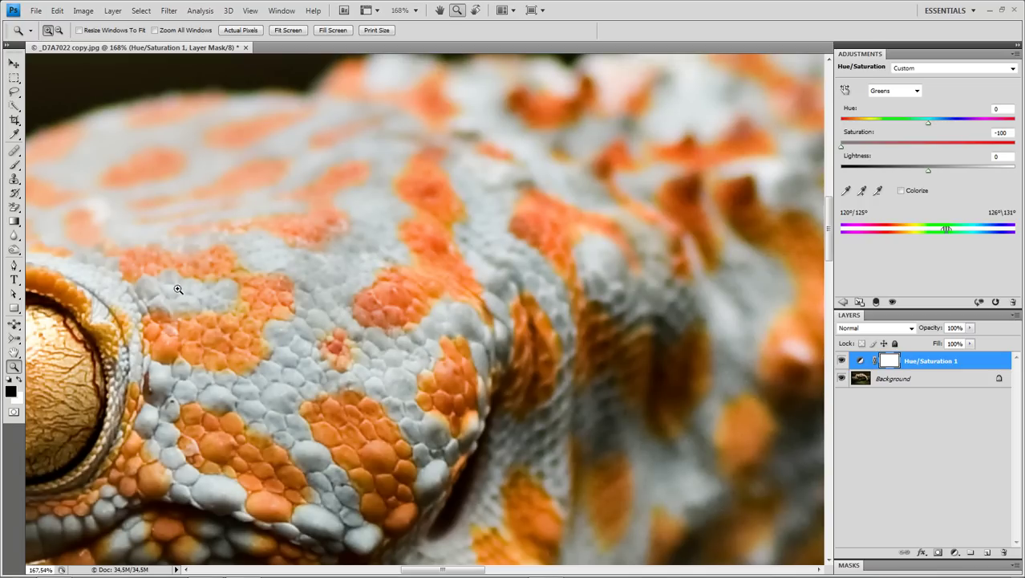
pyautogui.click(846, 190)
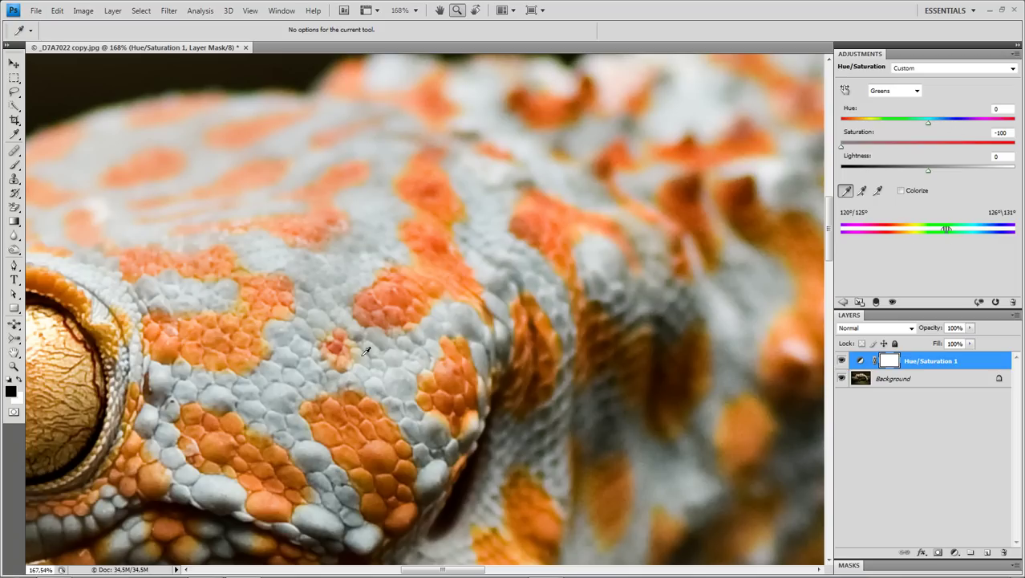
pyautogui.click(242, 332)
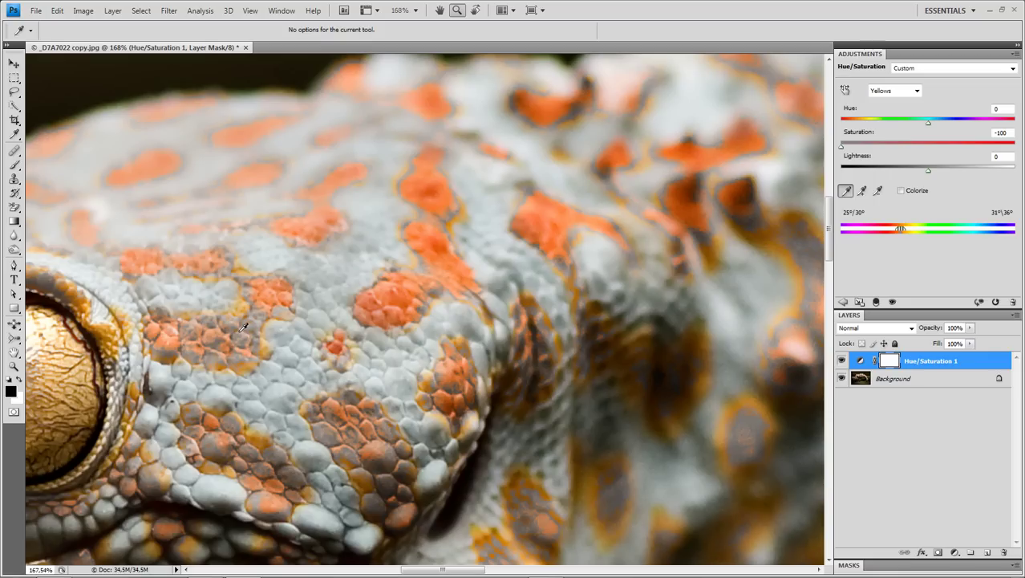
pyautogui.click(274, 287)
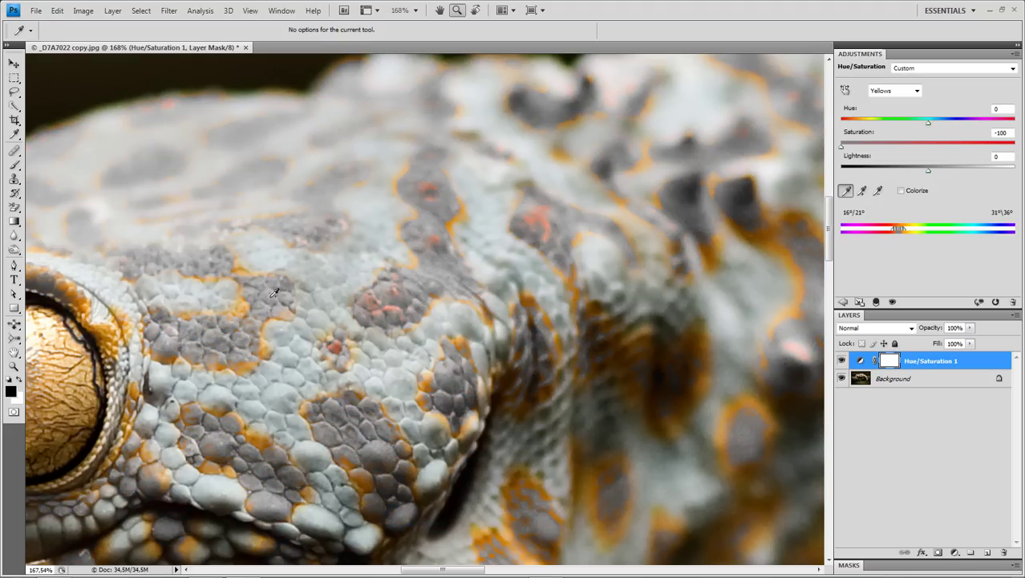
pyautogui.keyDown('shift'); pyautogui.click(249, 357); pyautogui.keyUp('shift')
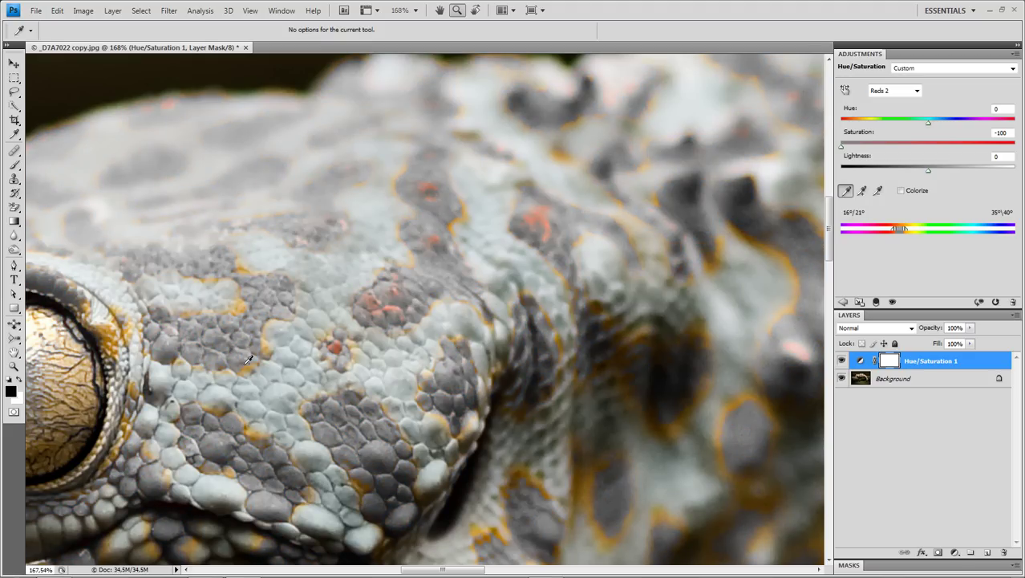
pyautogui.keyDown('shift'); pyautogui.click(244, 309); pyautogui.keyUp('shift')
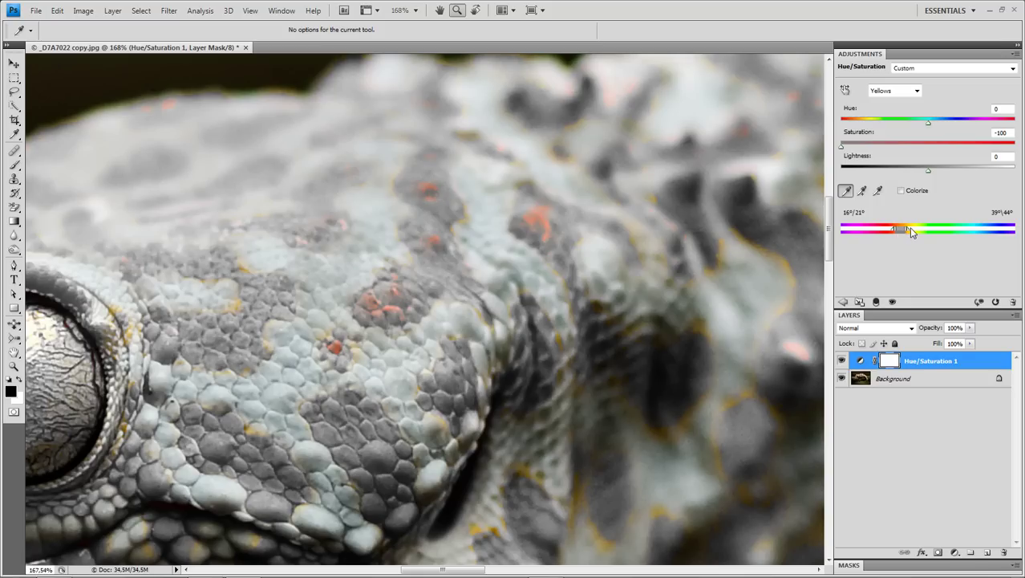
# - Fine-tune the range sliders to cover all orange tones, spanning 6°/19° to 47°/59°
pyautogui.moveTo(912, 231); pyautogui.dragTo(895, 231)
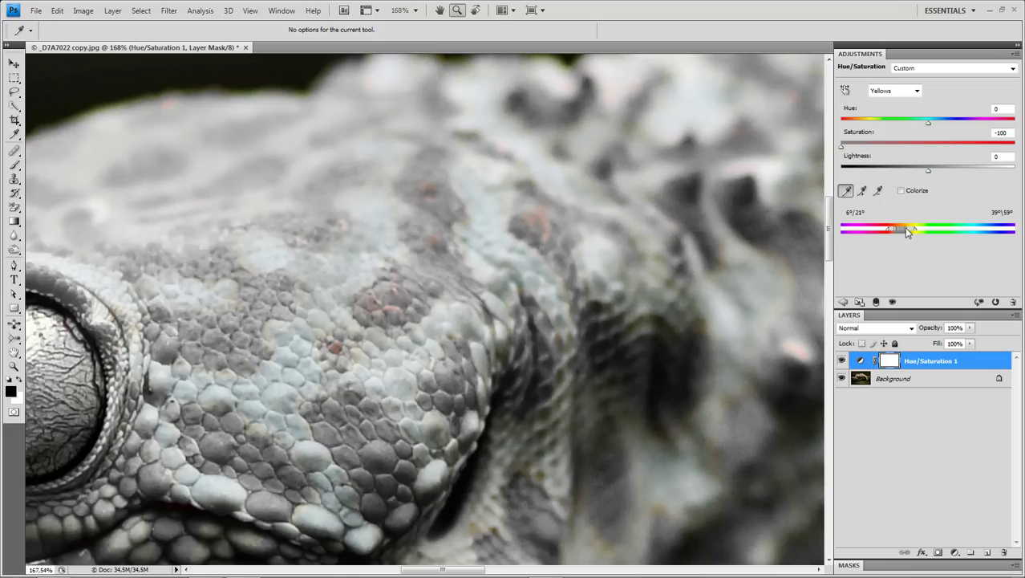
pyautogui.moveTo(909, 231); pyautogui.dragTo(897, 231)
pyautogui.moveTo(909, 232); pyautogui.dragTo(912, 231)
# - Set the Yellows range's Saturation to 0 and fit the whole photo on screen
pyautogui.click(859, 133)
pyautogui.write('0')
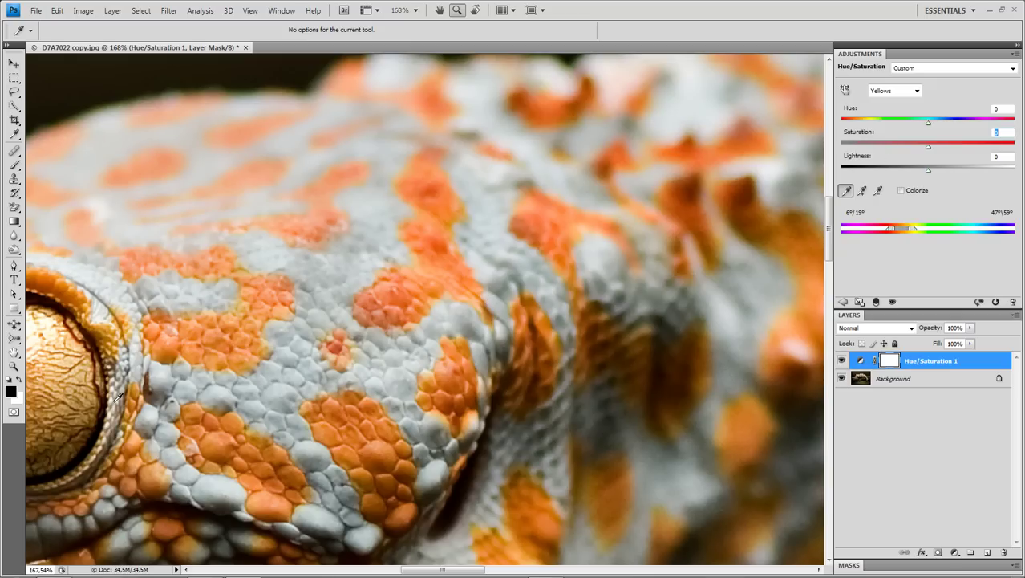
pyautogui.click(14, 353)
pyautogui.doubleClick(15, 353)
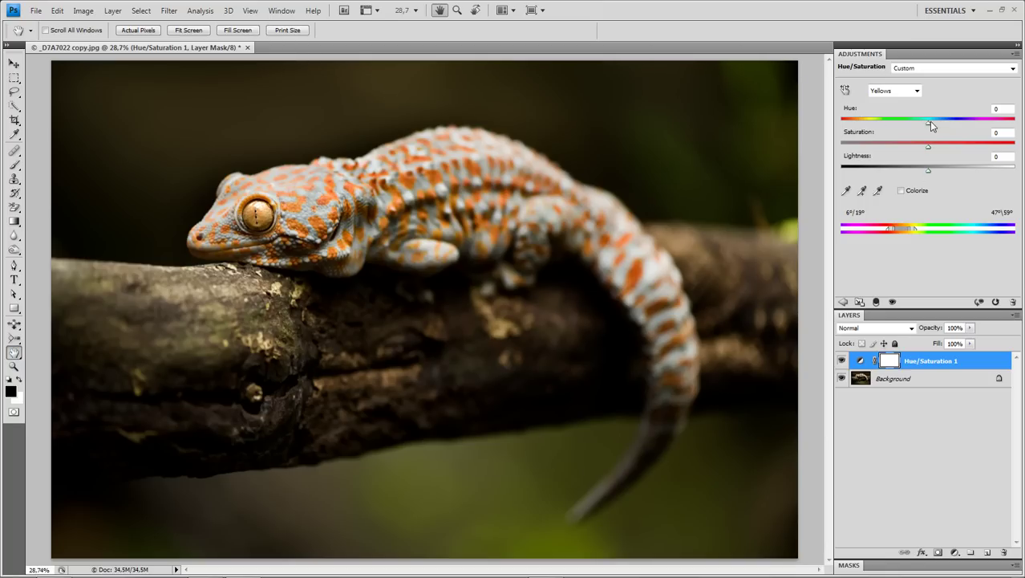
# - Shift the Yellows range's Hue to -56, turning the orange spots magenta
pyautogui.moveTo(929, 123)
pyautogui.mouseDown()
pyautogui.moveTo(897, 129)
pyautogui.moveTo(966, 131)
pyautogui.moveTo(888, 133)
pyautogui.mouseUp()
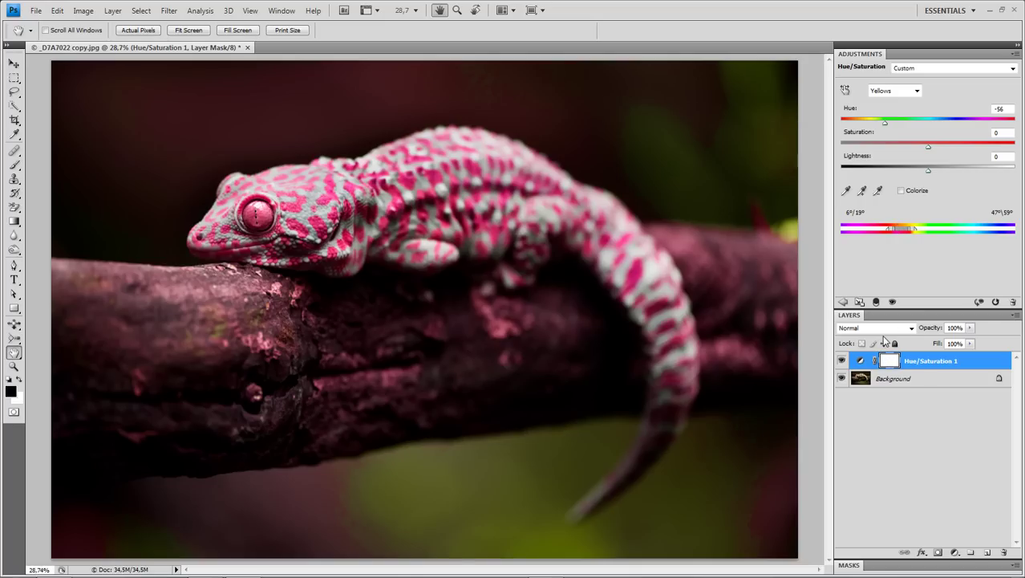
# - Invert the adjustment layer mask and ready a white brush for painting
pyautogui.hotkey('ctrl', 'i')
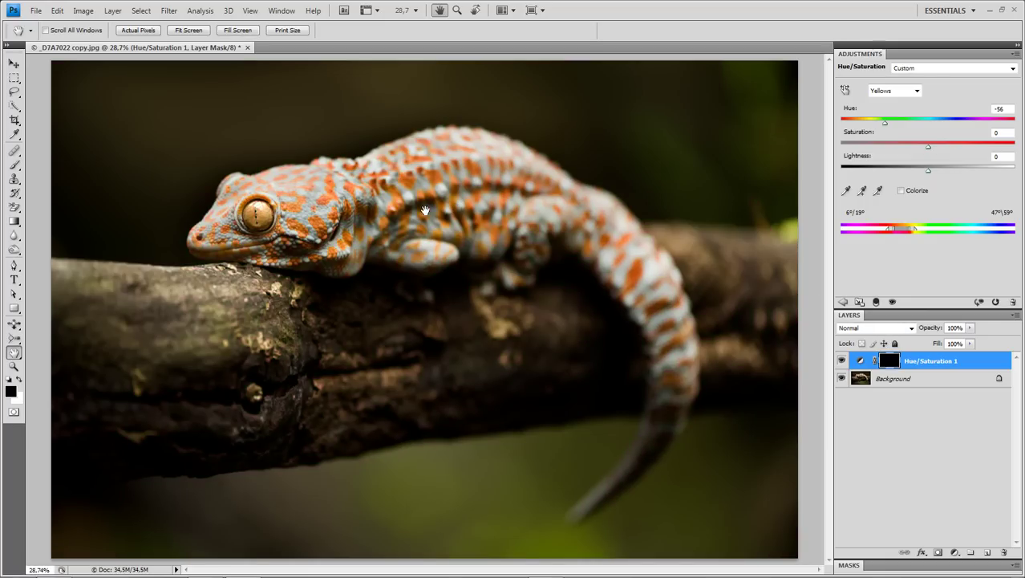
pyautogui.press('b')
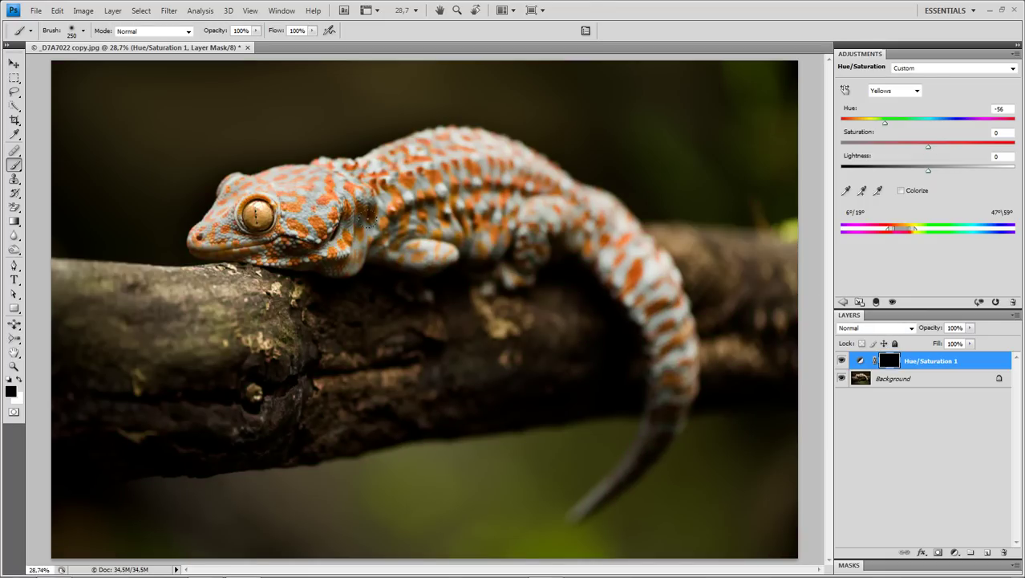
pyautogui.press('x')
# - Paint the mask over the gecko's neck, tail and head to reveal the magenta effect there
pyautogui.moveTo(321, 213)
pyautogui.mouseDown()
pyautogui.moveTo(321, 232)
pyautogui.moveTo(325, 181)
pyautogui.moveTo(365, 176)
pyautogui.moveTo(417, 253)
pyautogui.moveTo(425, 209)
pyautogui.moveTo(392, 155)
pyautogui.moveTo(494, 152)
pyautogui.moveTo(476, 225)
pyautogui.moveTo(482, 249)
pyautogui.moveTo(545, 176)
pyautogui.moveTo(598, 243)
pyautogui.mouseUp()
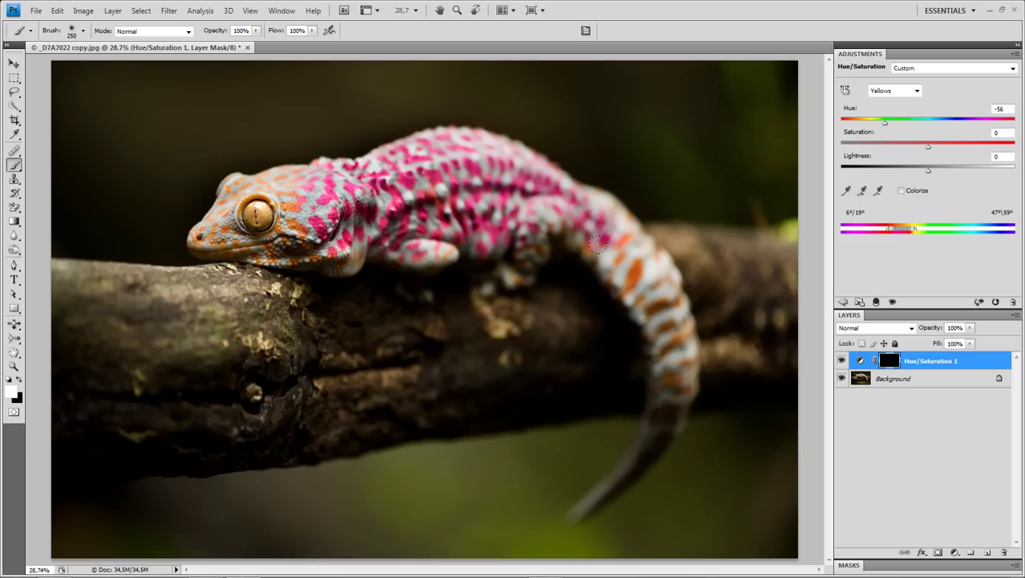
pyautogui.moveTo(638, 288); pyautogui.dragTo(617, 264)
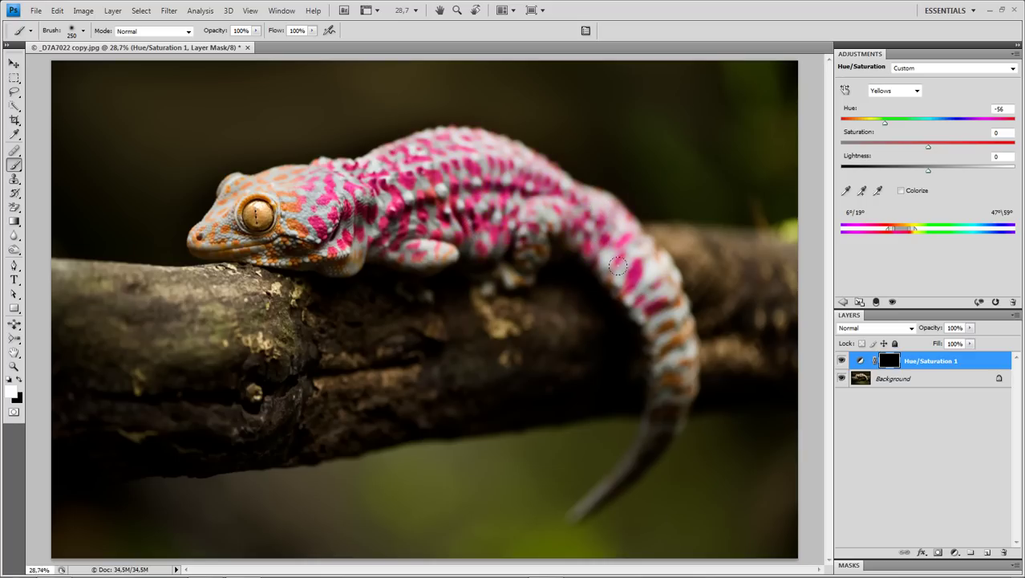
pyautogui.moveTo(650, 296); pyautogui.dragTo(672, 321)
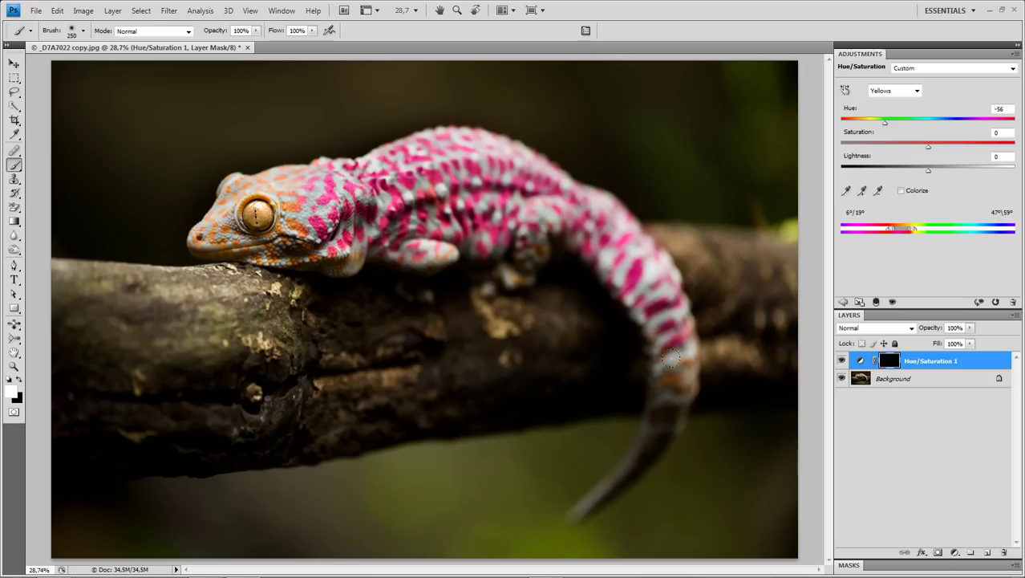
pyautogui.moveTo(651, 277); pyautogui.dragTo(662, 391)
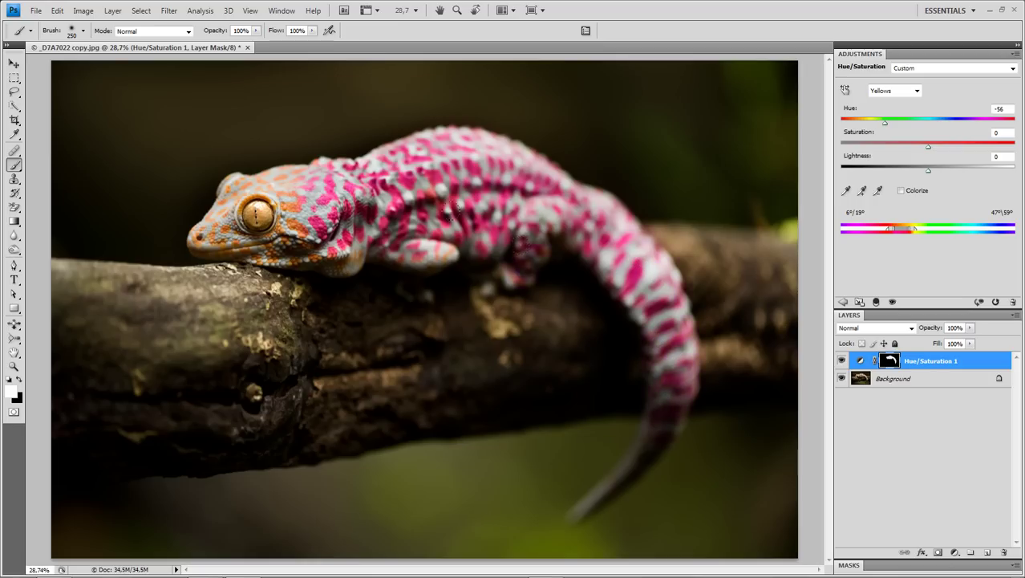
pyautogui.moveTo(292, 191)
pyautogui.mouseDown()
pyautogui.moveTo(291, 224)
pyautogui.moveTo(305, 242)
pyautogui.moveTo(350, 254)
pyautogui.mouseUp()
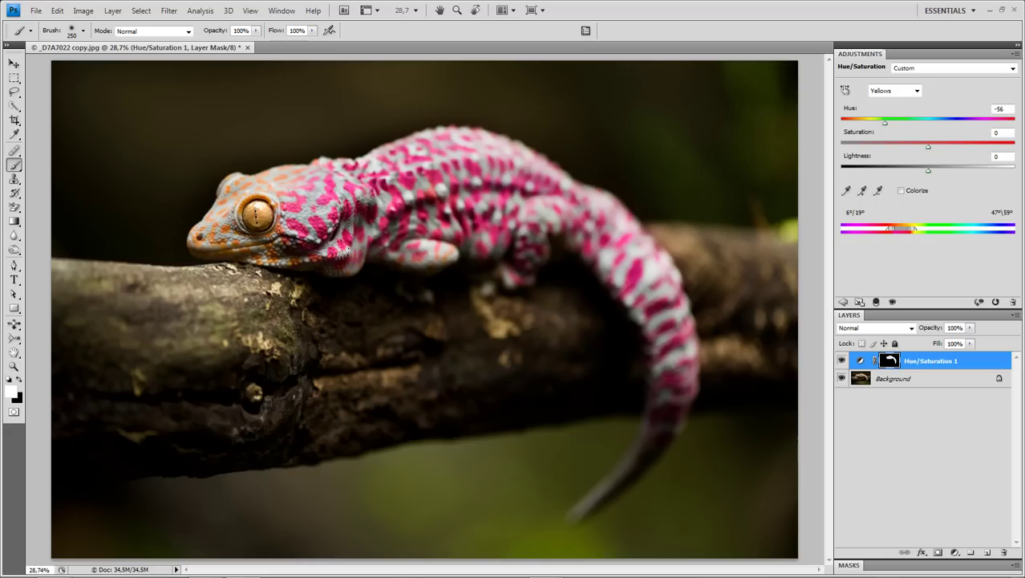
pyautogui.moveTo(281, 178)
pyautogui.mouseDown()
pyautogui.moveTo(230, 185)
pyautogui.moveTo(212, 225)
pyautogui.moveTo(196, 234)
pyautogui.moveTo(286, 242)
pyautogui.mouseUp()
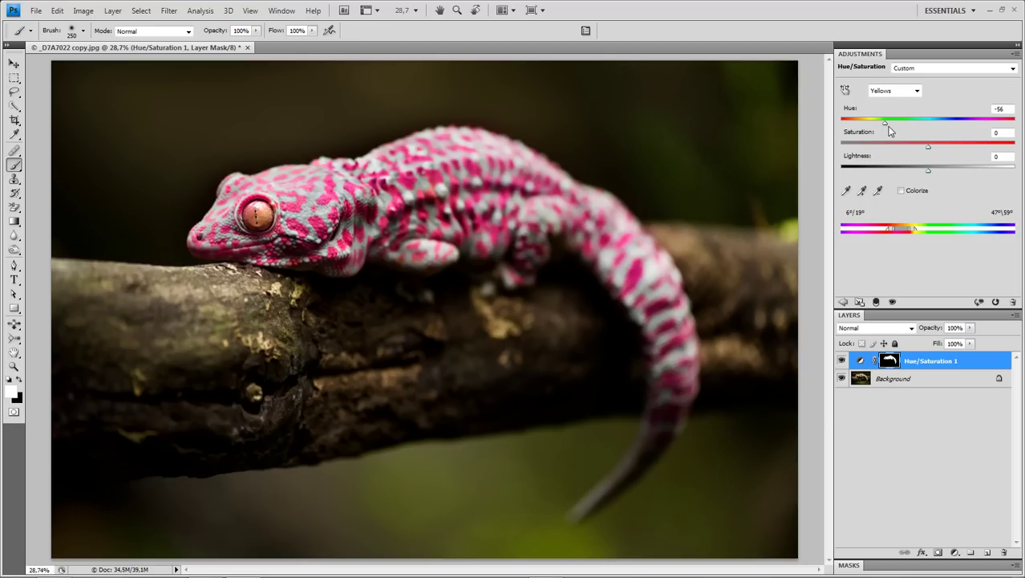
# - Set Hue to -133 and Saturation to -12 so the gecko's spots read purple
pyautogui.moveTo(888, 125)
pyautogui.mouseDown()
pyautogui.moveTo(941, 128)
pyautogui.moveTo(858, 136)
pyautogui.mouseUp()
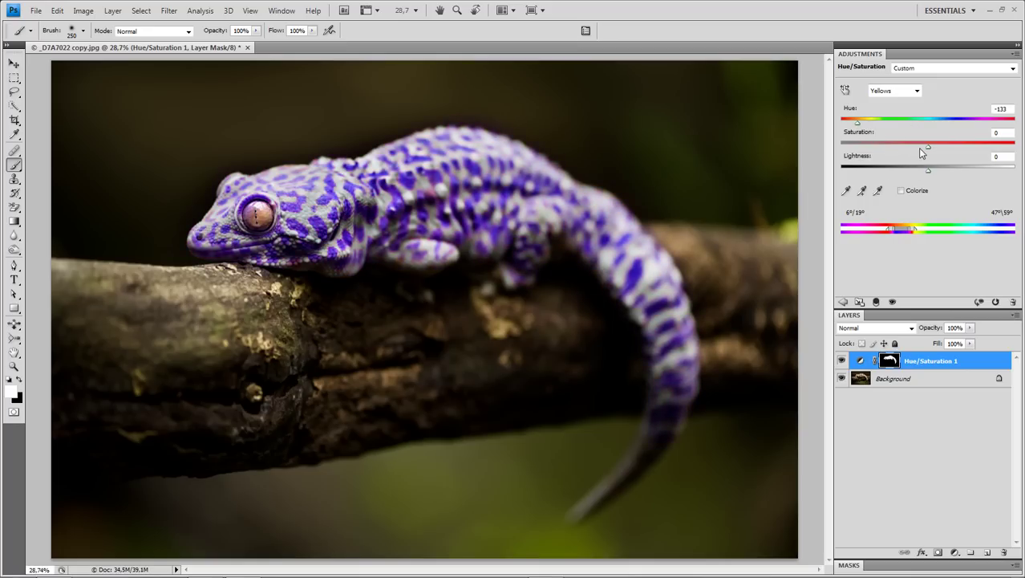
pyautogui.moveTo(931, 151)
pyautogui.mouseDown()
pyautogui.moveTo(842, 152)
pyautogui.moveTo(918, 151)
pyautogui.moveTo(931, 173)
pyautogui.moveTo(921, 179)
pyautogui.mouseUp()
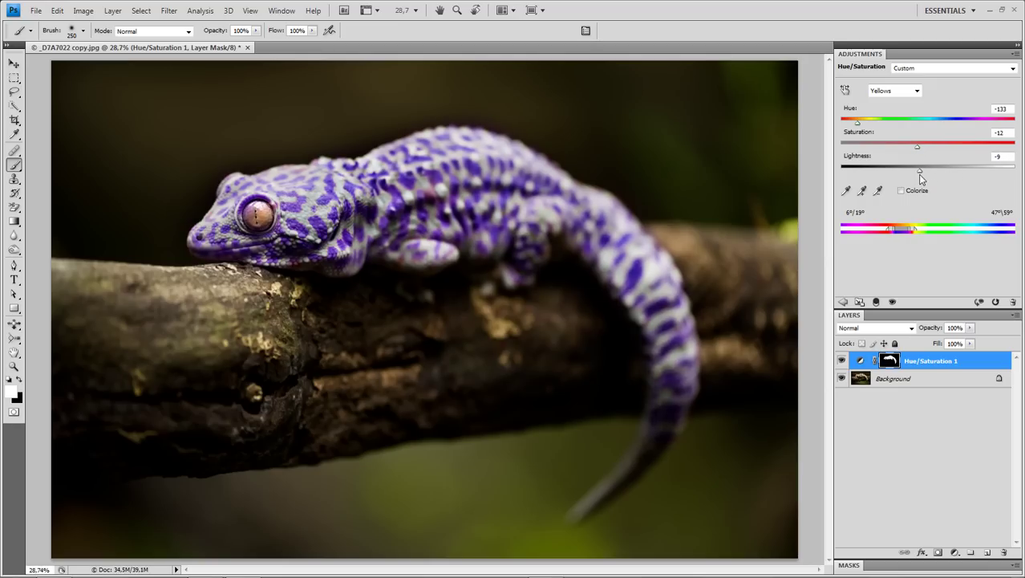